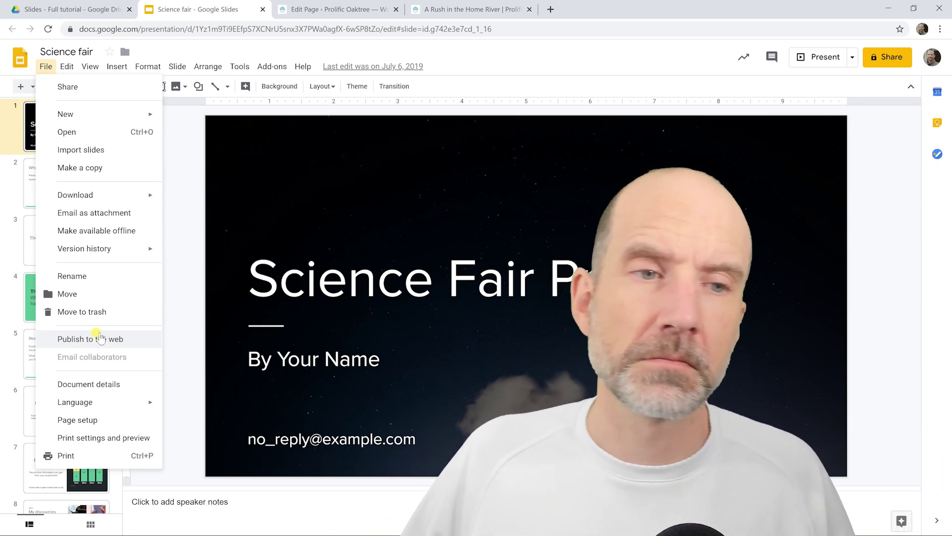
# Publish the presentation to the web via File > Publish to the web, keeping the Link settings
pyautogui.click(46, 67)
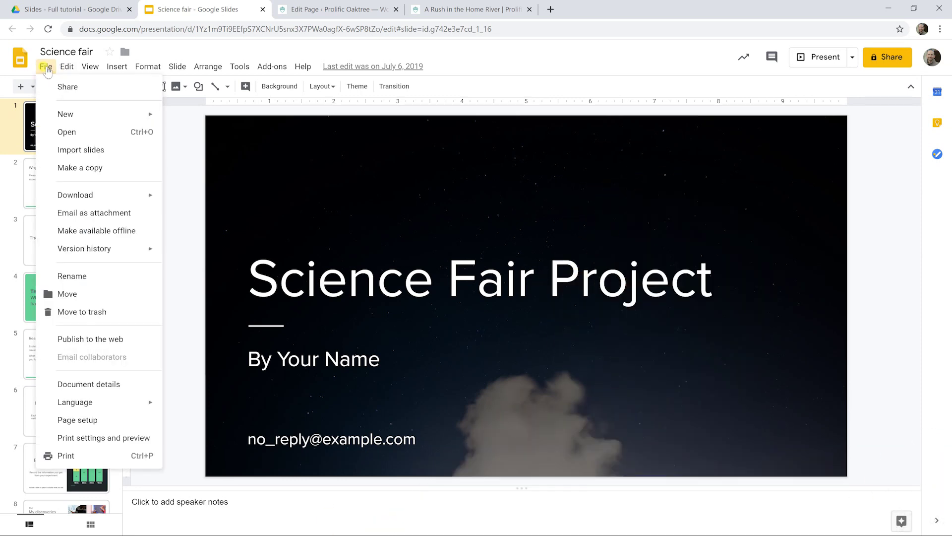
pyautogui.click(101, 338)
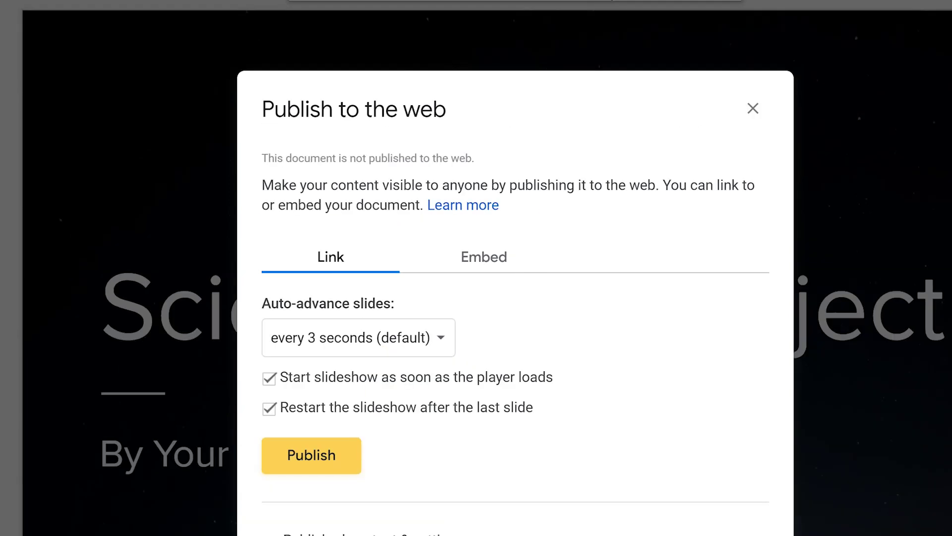
pyautogui.click(602, 138)
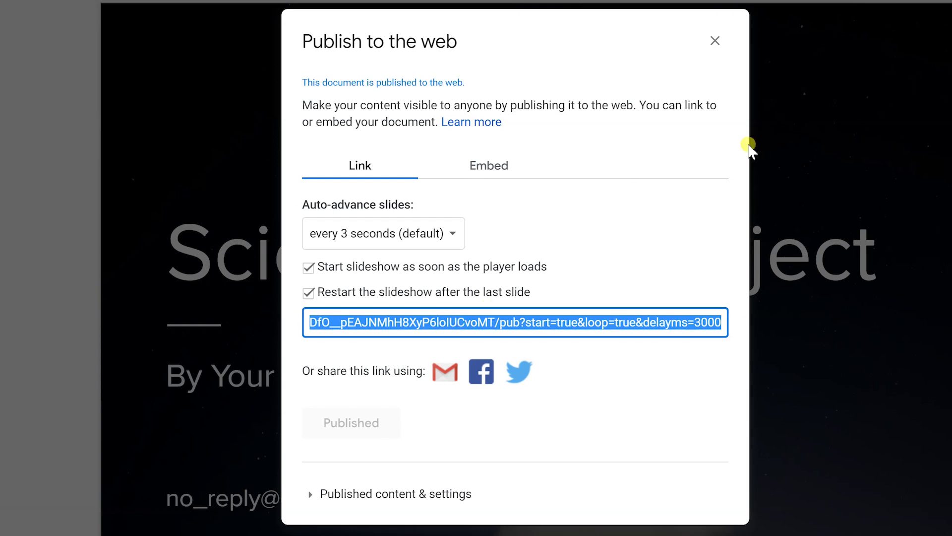
# Load the published presentation URL in the signed-out private browser window
pyautogui.hotkey('alt', 'Tab')
pyautogui.hotkey('alt', 'Tab')
pyautogui.hotkey('alt', 'Tab')
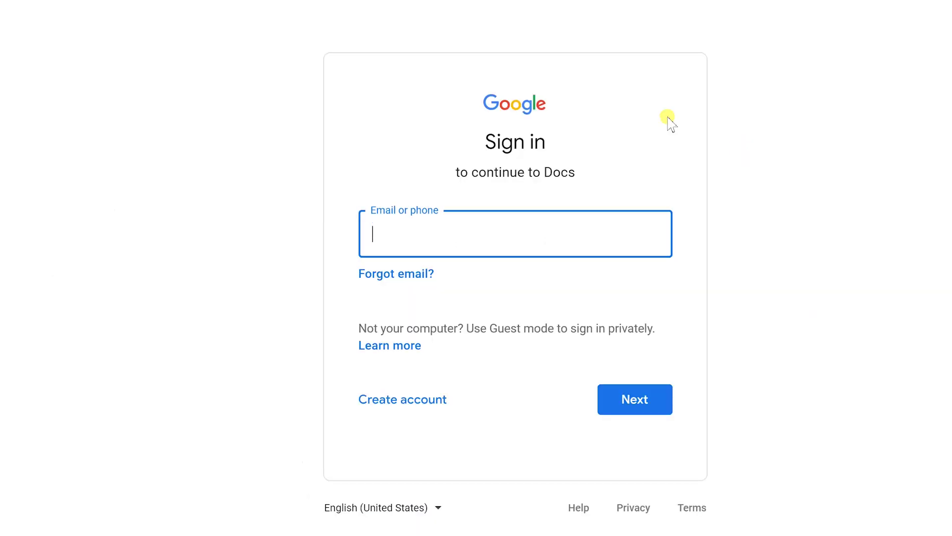
pyautogui.click(394, 33)
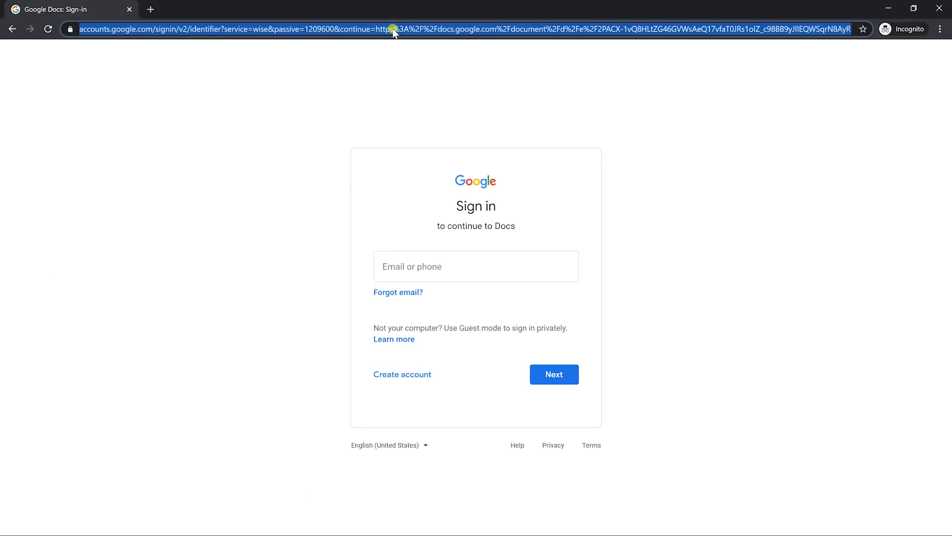
pyautogui.hotkey('ctrl', 'v')
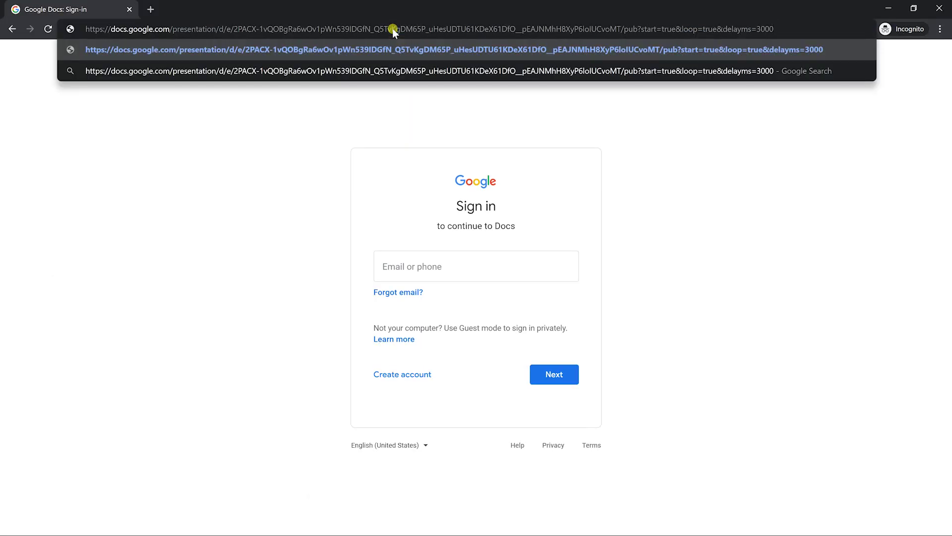
pyautogui.press('Return')
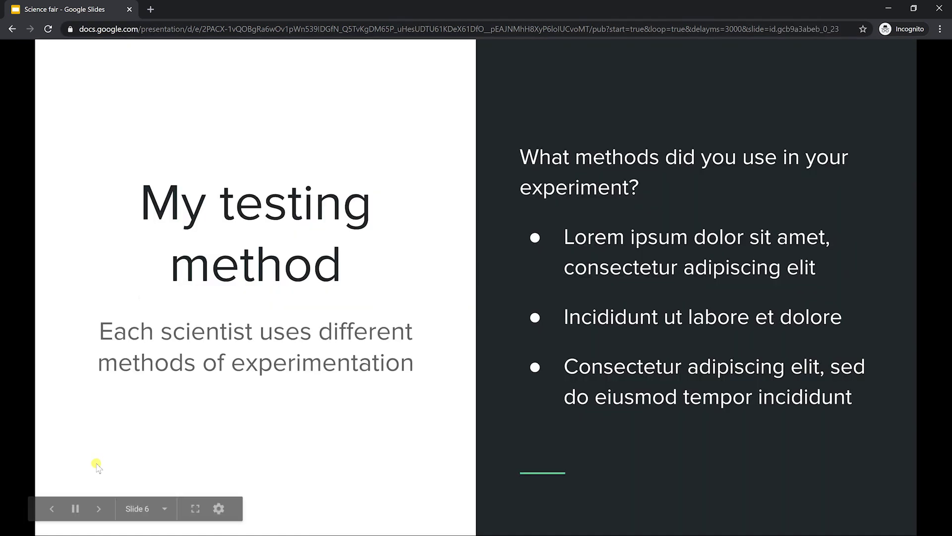
# Pause the auto-advancing slideshow, step between slides and review the player's timing options
pyautogui.click(76, 509)
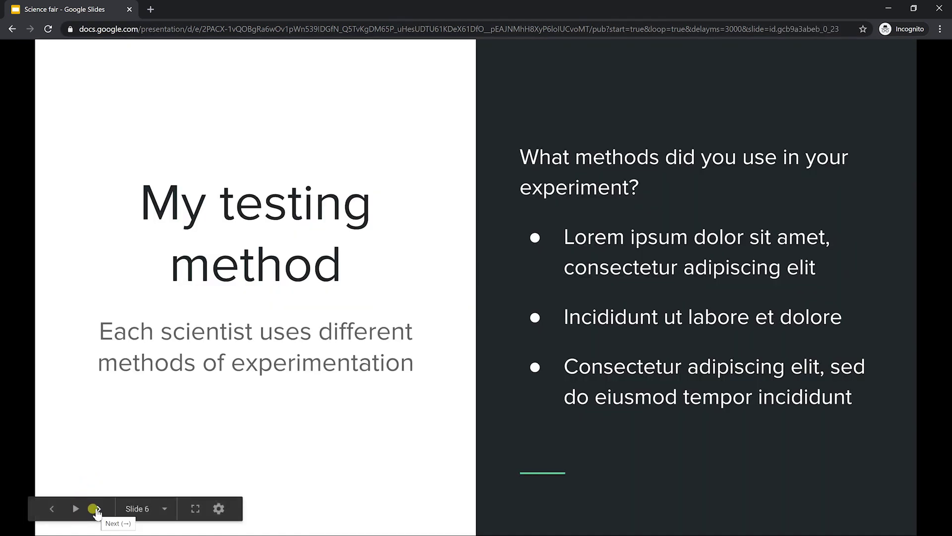
pyautogui.click(98, 509)
pyautogui.click(51, 508)
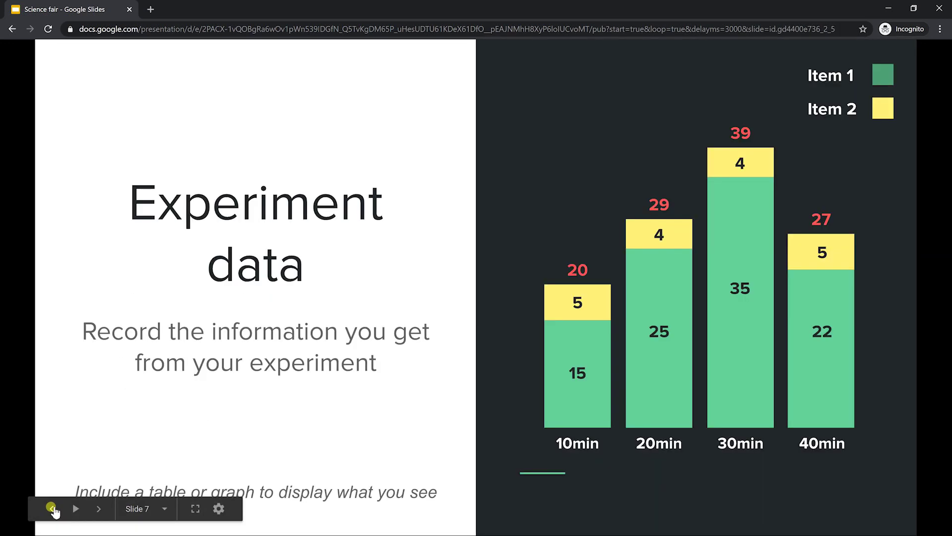
pyautogui.click(138, 509)
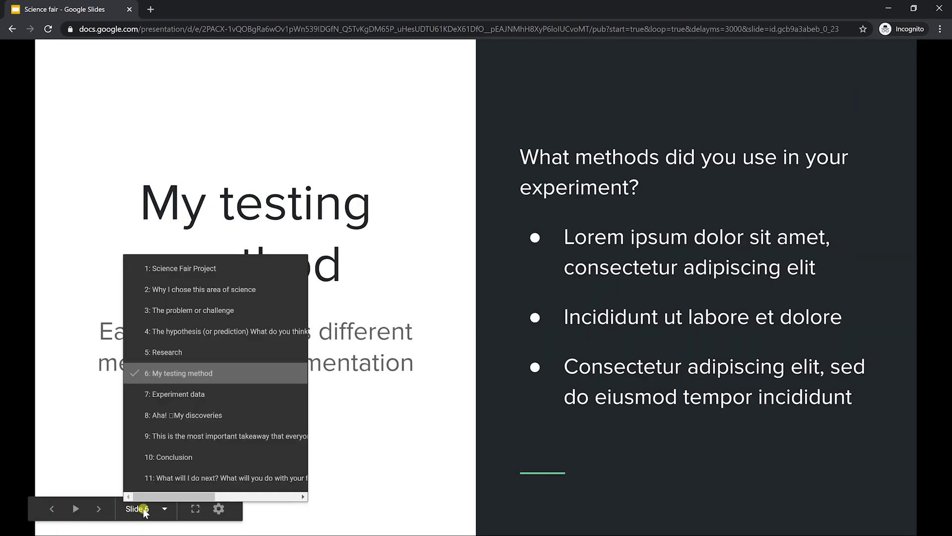
pyautogui.click(143, 510)
pyautogui.click(217, 508)
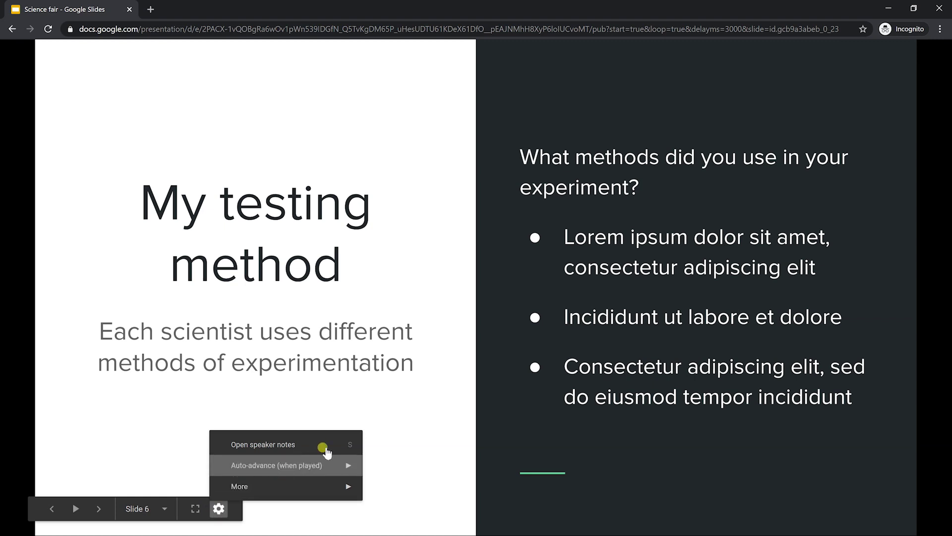
pyautogui.moveTo(286, 465)
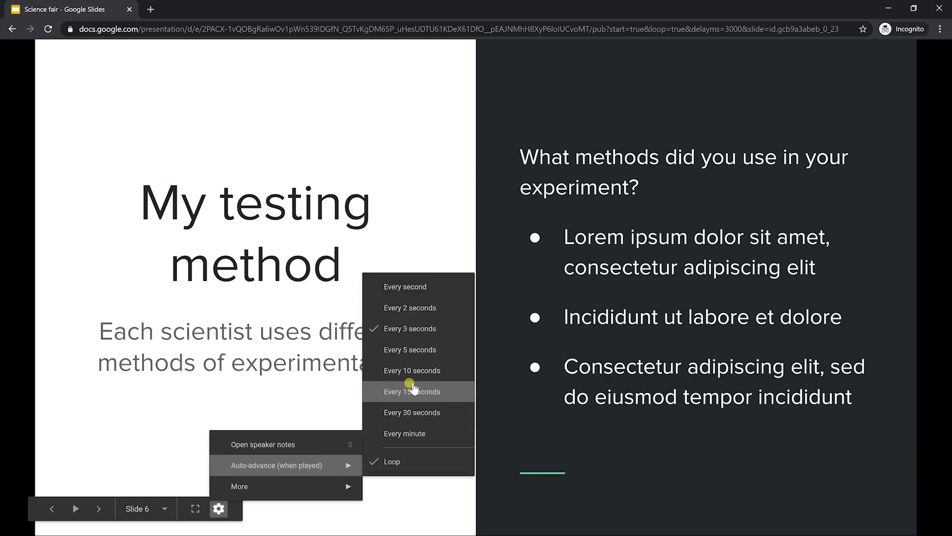
pyautogui.click(301, 342)
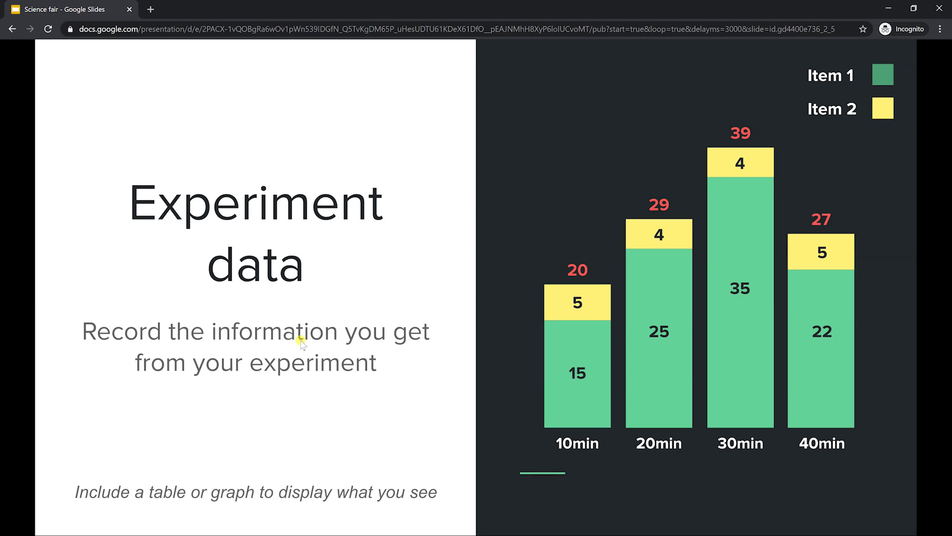
pyautogui.hotkey('alt', 'Tab')
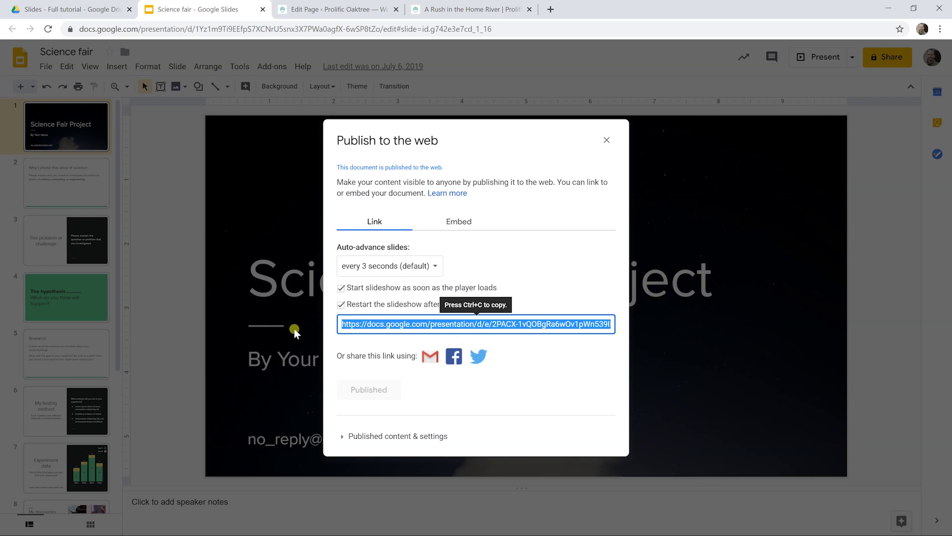
# Show the Embed settings under Published content, keeping the Medium (960x569) slide size
pyautogui.click(344, 437)
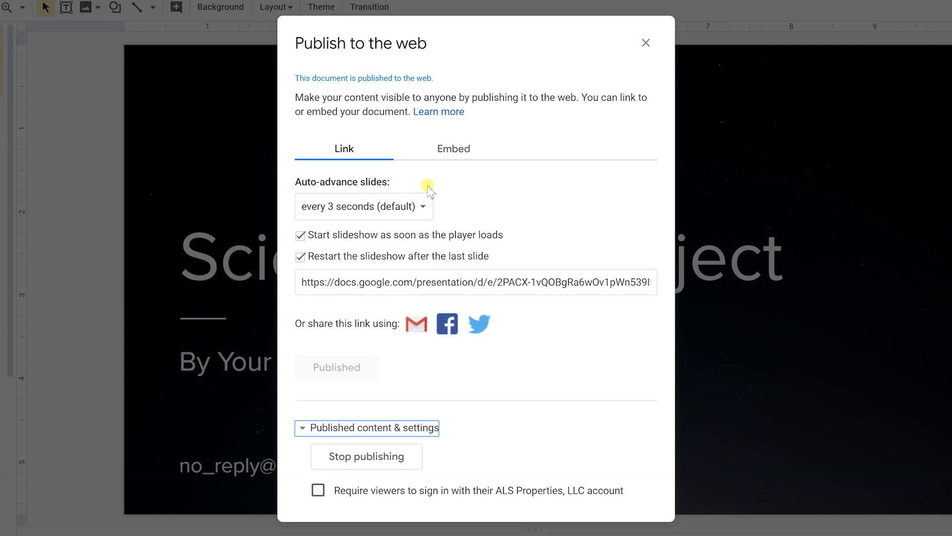
pyautogui.click(446, 152)
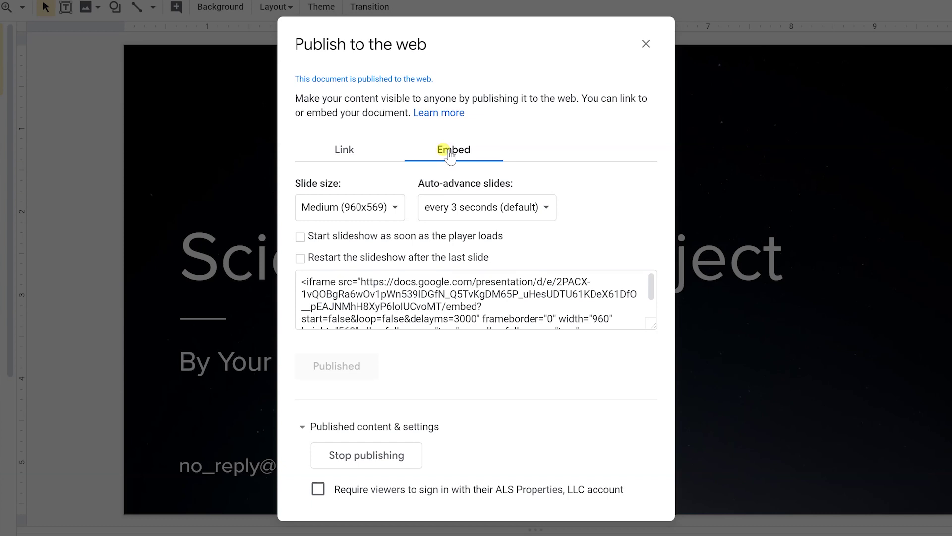
pyautogui.click(392, 213)
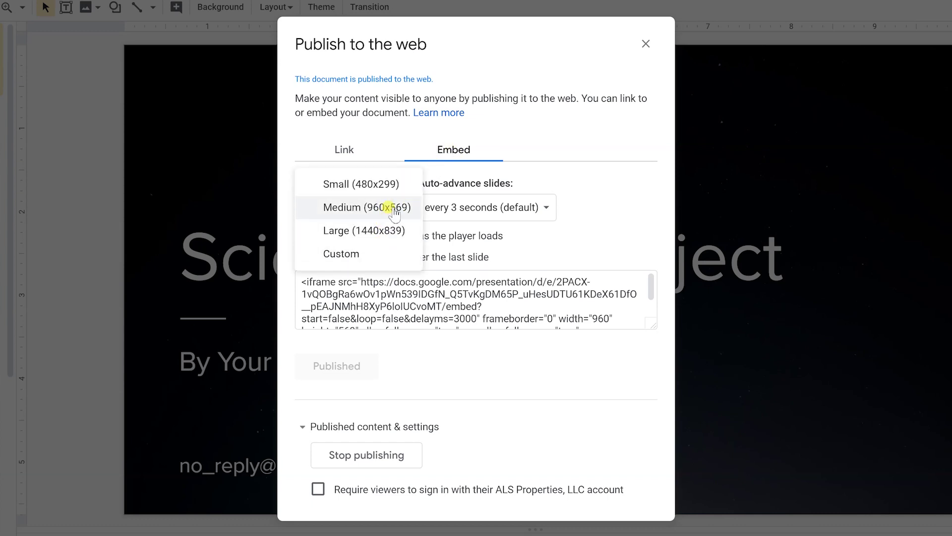
pyautogui.click(394, 214)
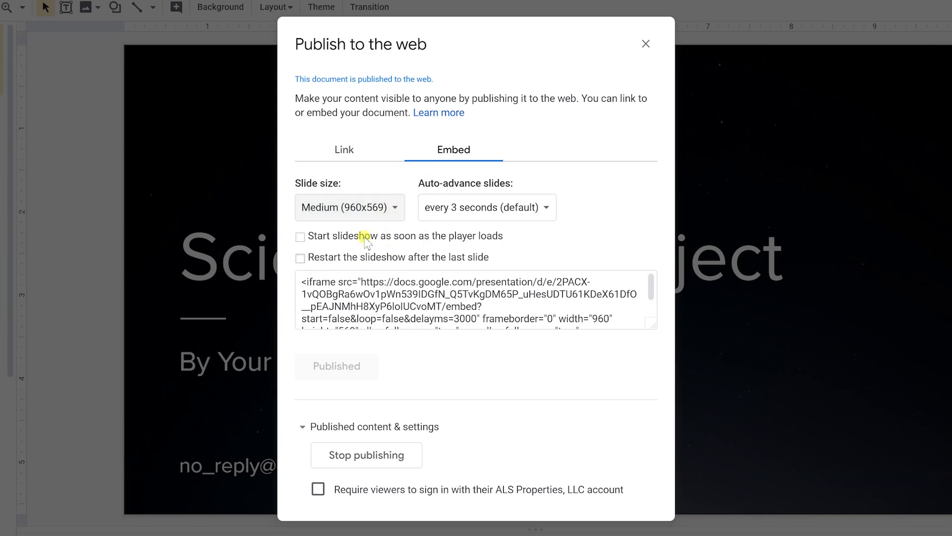
# Select and copy the embed code, then move to the WordPress page editor
pyautogui.click(365, 283)
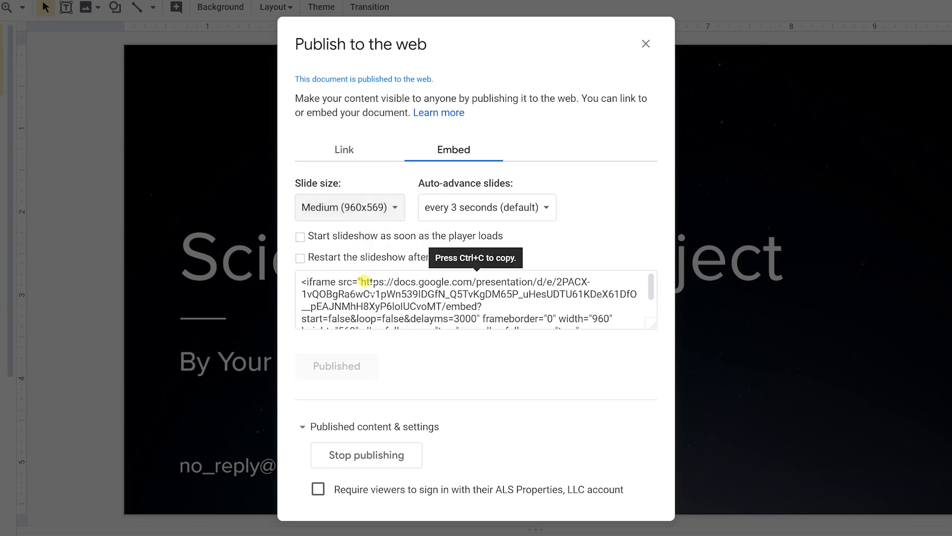
pyautogui.click(366, 282)
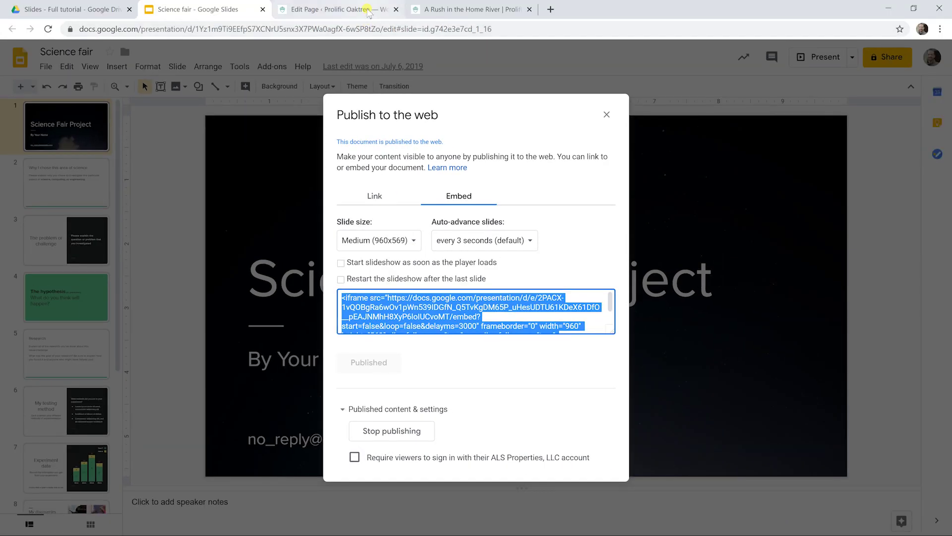
pyautogui.click(367, 10)
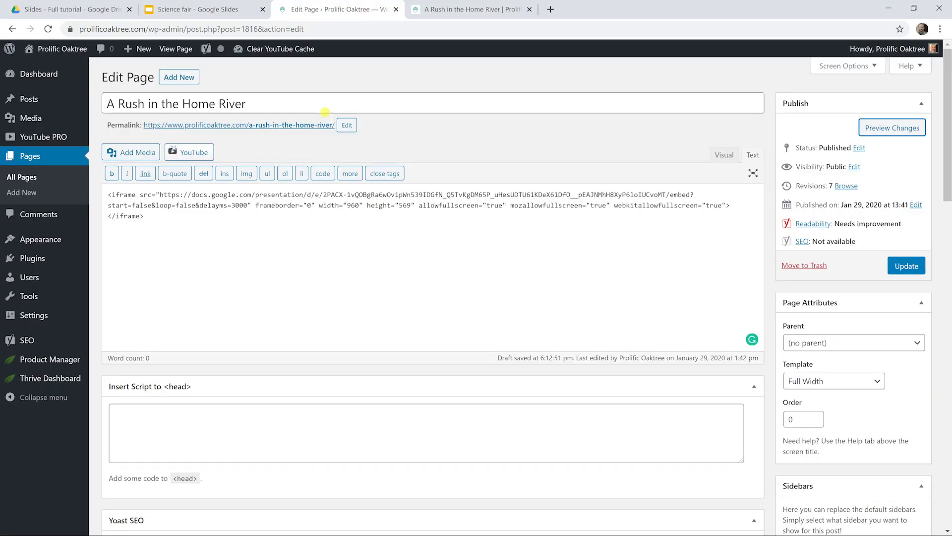
# Replace the page's old iframe with the new Google Slides embed code and preview the page
pyautogui.moveTo(144, 216); pyautogui.dragTo(102, 194)
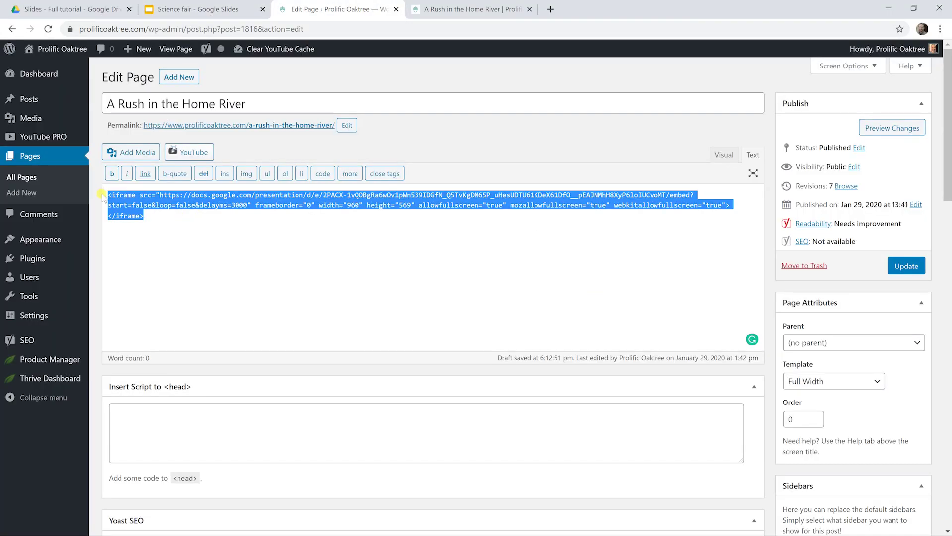
pyautogui.press('Delete')
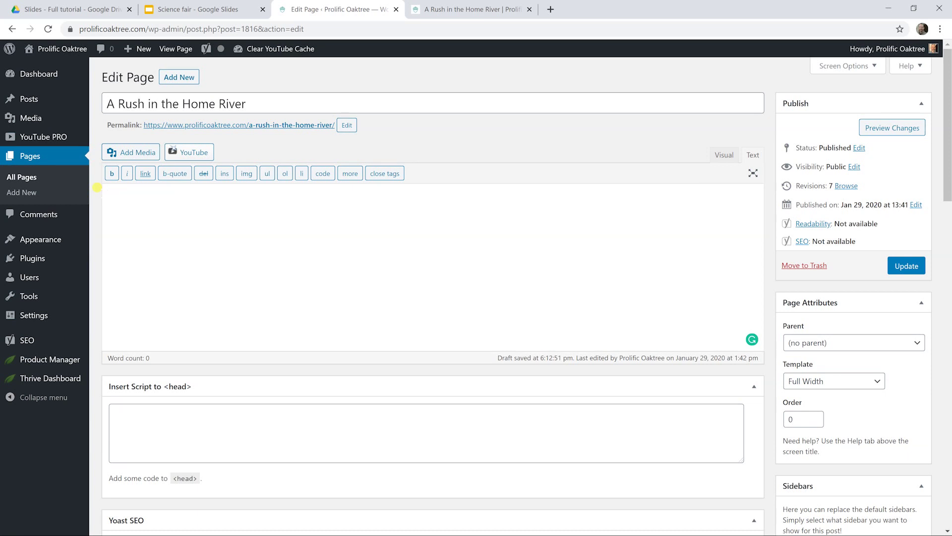
pyautogui.hotkey('ctrl', 'v')
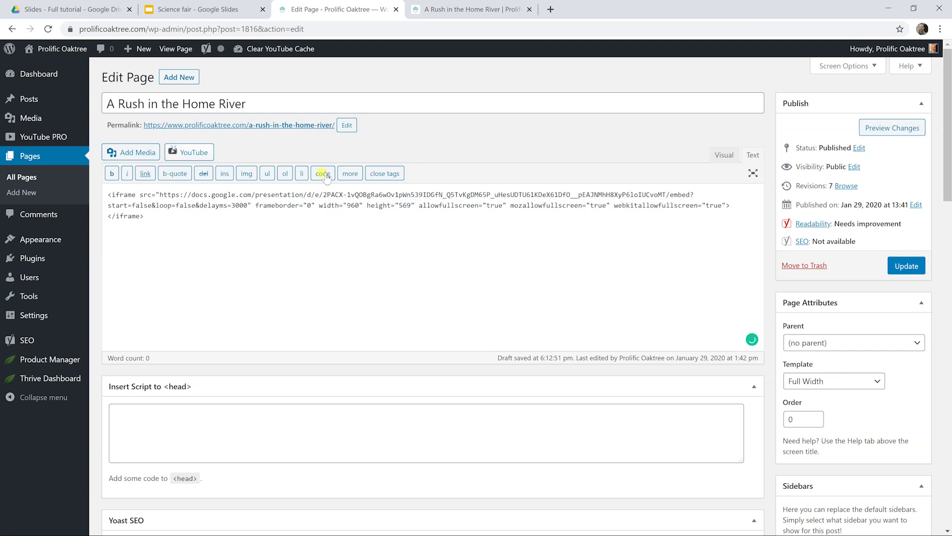
pyautogui.click(879, 132)
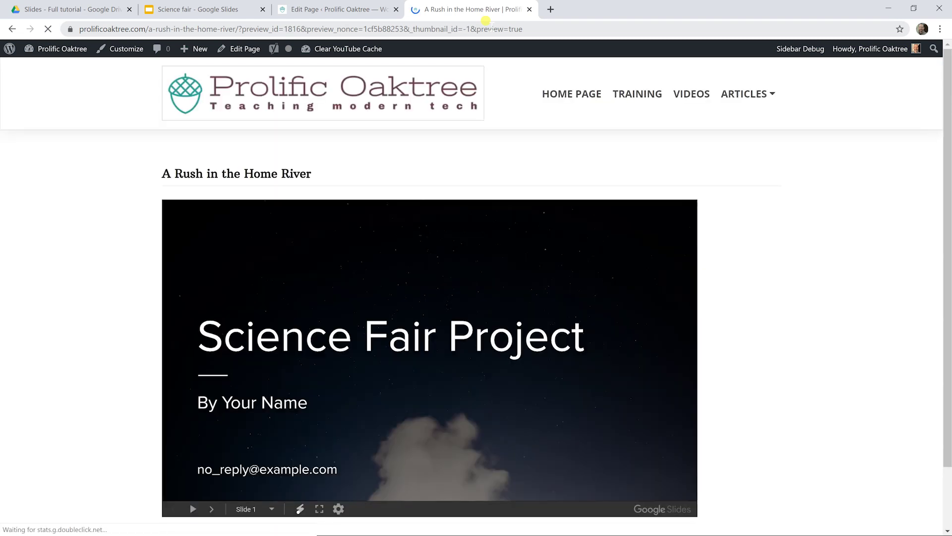
pyautogui.scroll(-2, 473, 75)
pyautogui.scroll(-1, 474, 75)
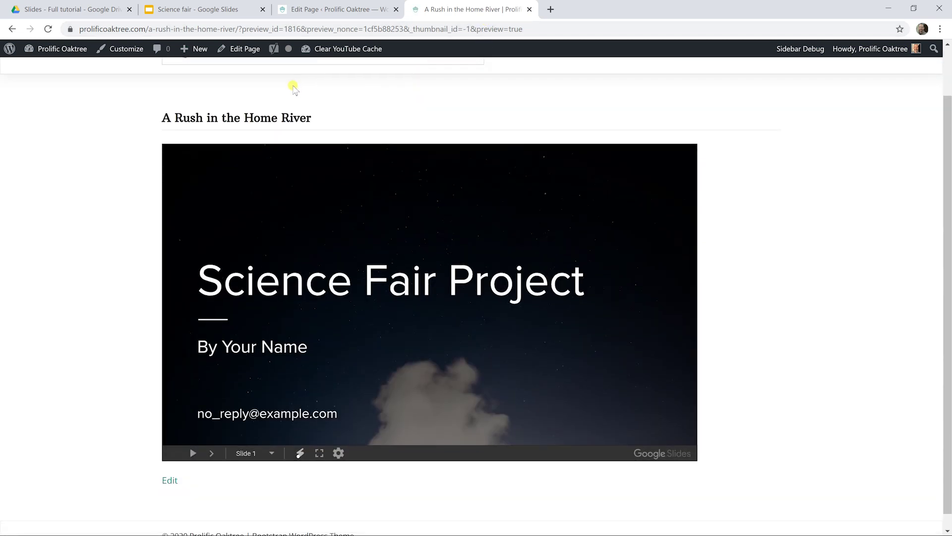
pyautogui.scroll(2, 287, 95)
# Return from the WordPress preview to the Science fair presentation in Google Slides
pyautogui.click(205, 11)
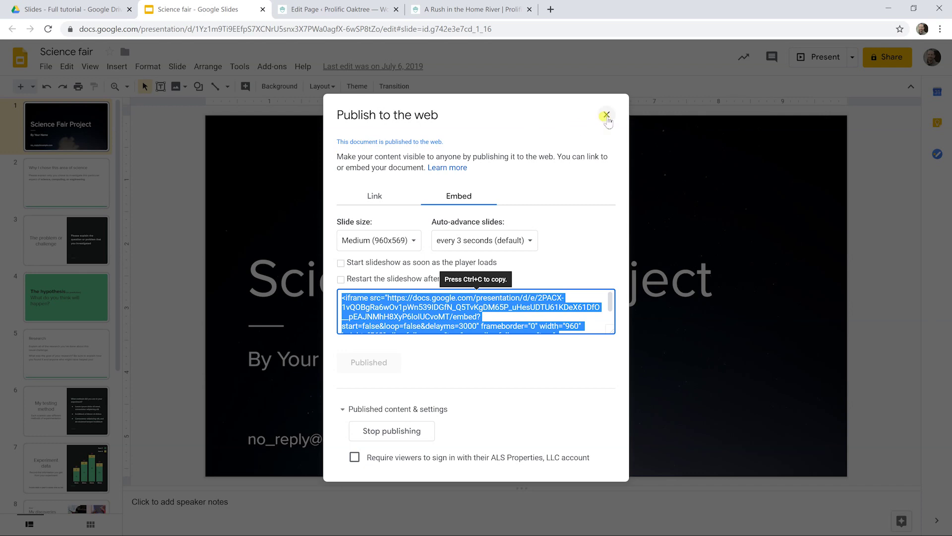
# Close the Publish to the web dialog
pyautogui.click(606, 116)
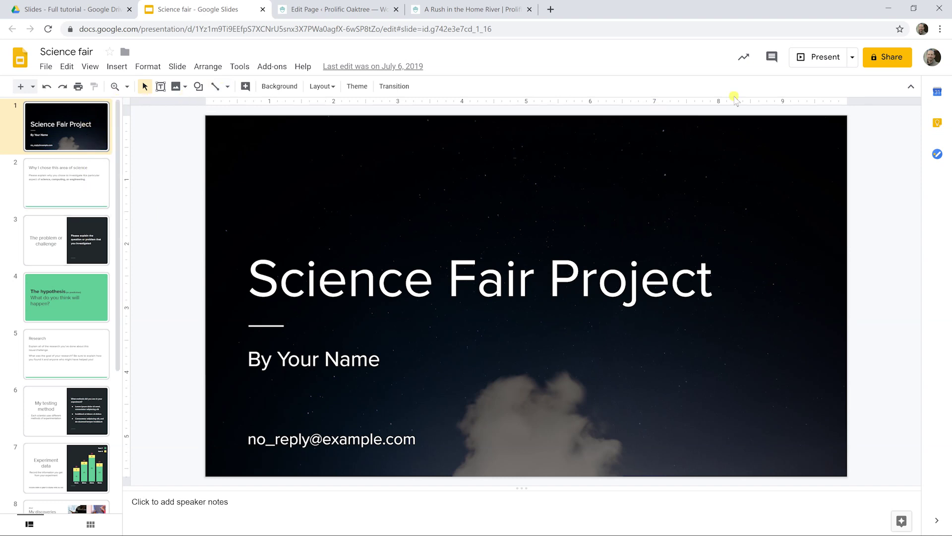
# Add the suggested organization member in the Share dialog with Can comment access
pyautogui.click(881, 66)
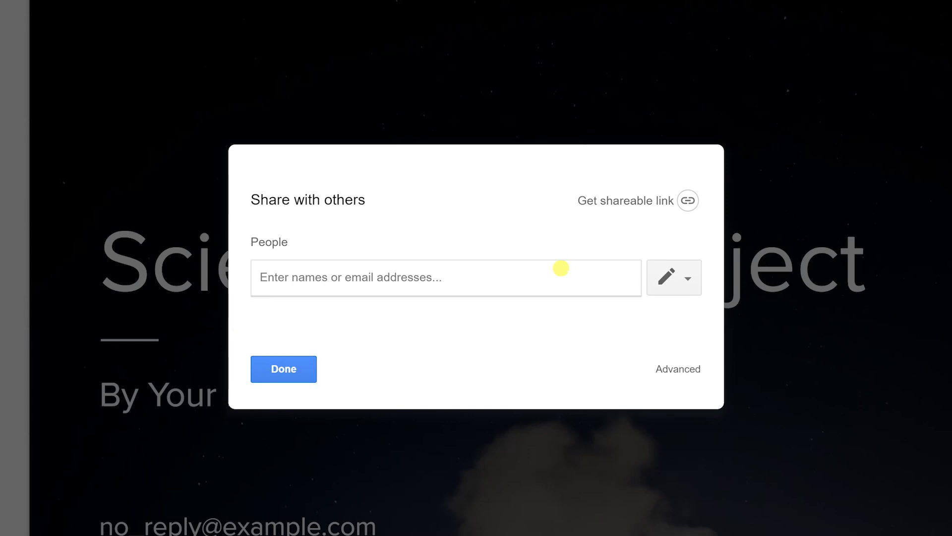
pyautogui.write('mich')
pyautogui.press('Return')
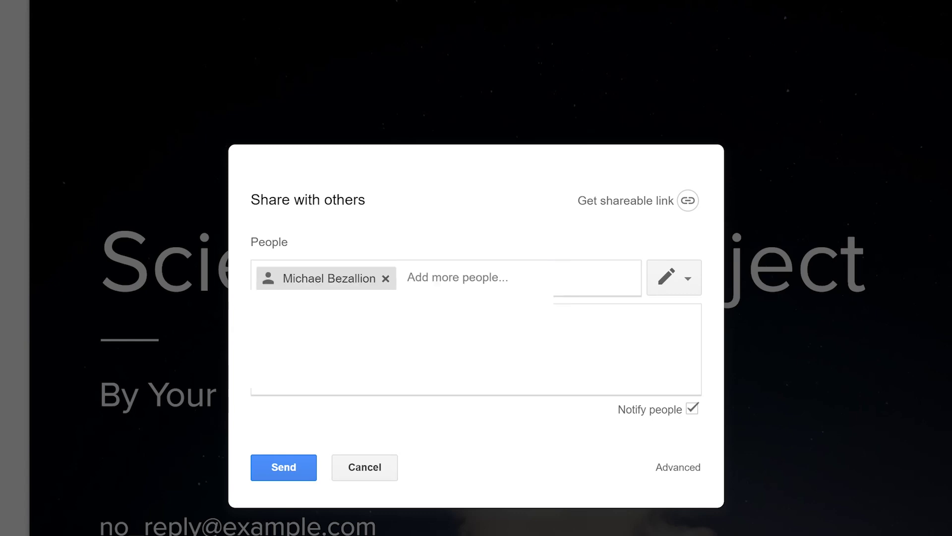
pyautogui.click(666, 281)
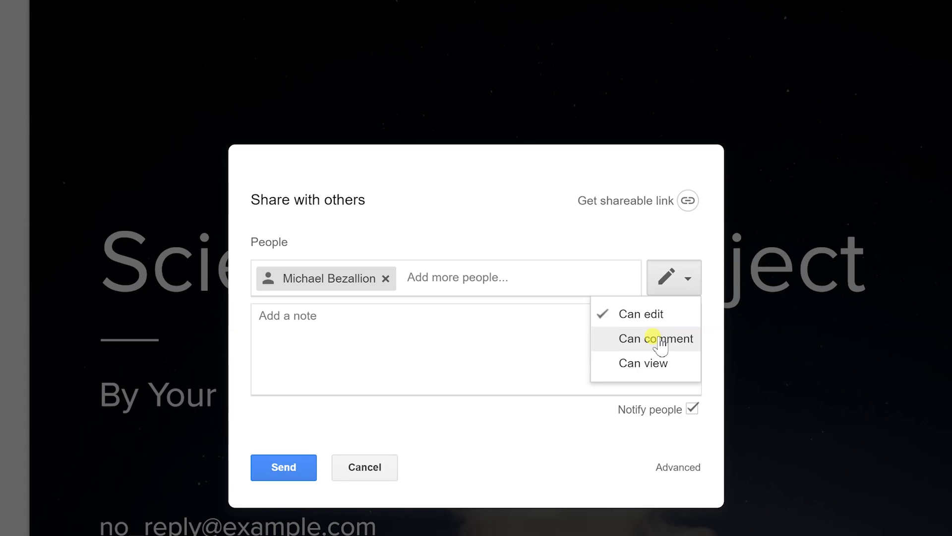
pyautogui.click(660, 341)
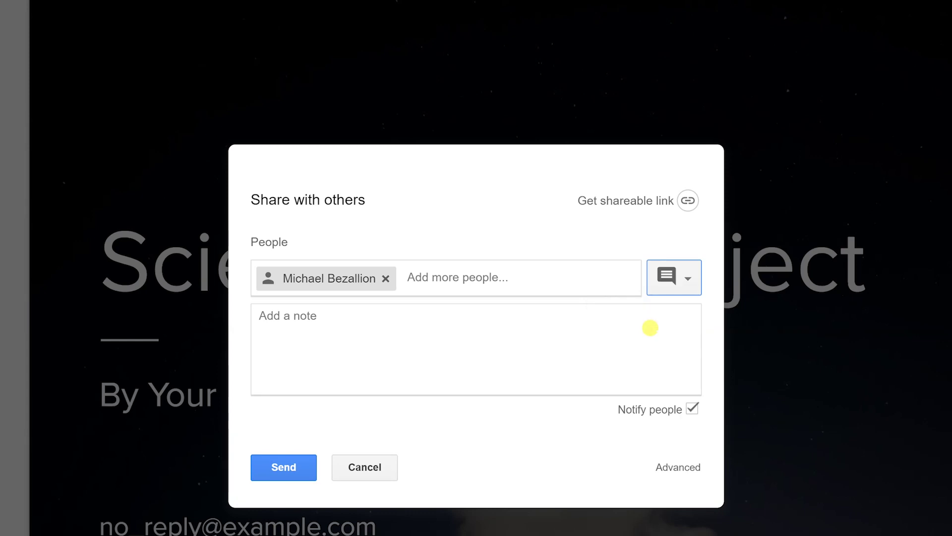
# Review the comment permission, start a note, then remove the invited person
pyautogui.click(674, 278)
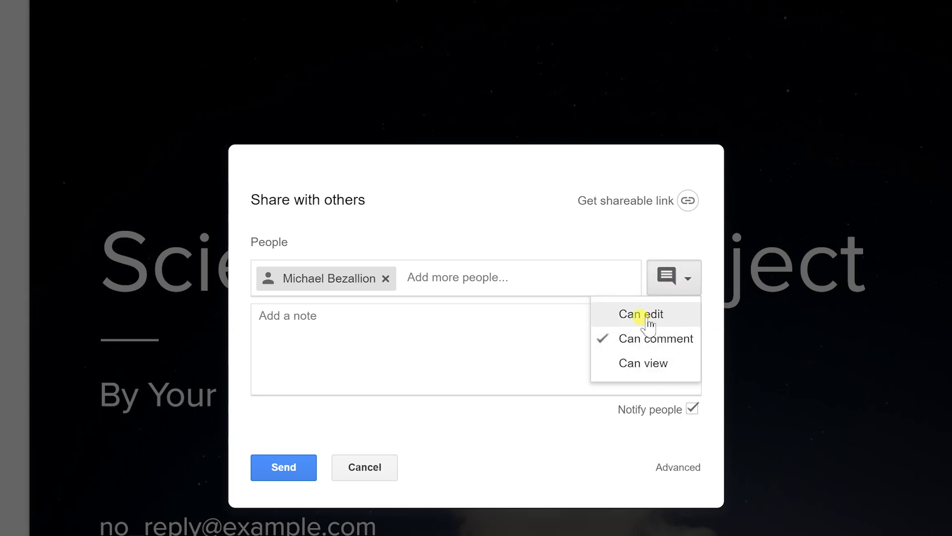
pyautogui.click(644, 341)
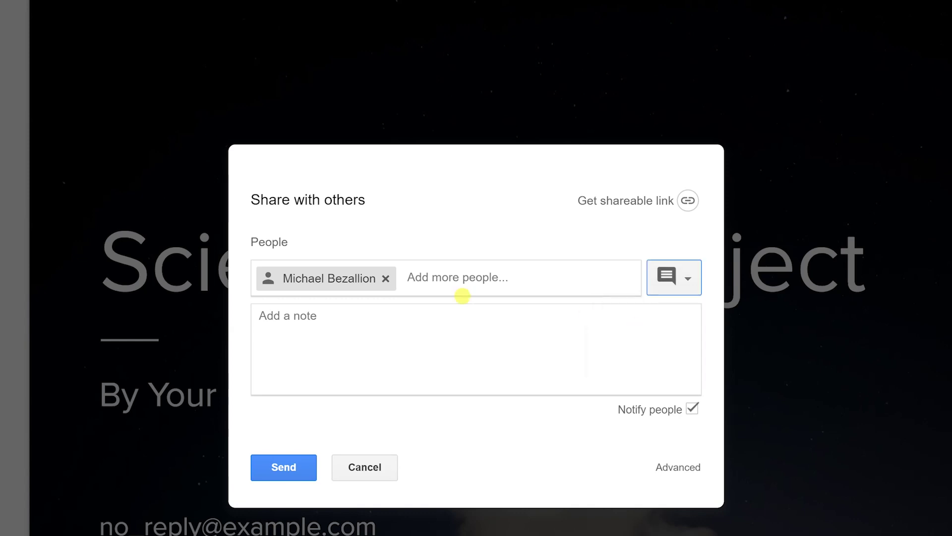
pyautogui.click(408, 310)
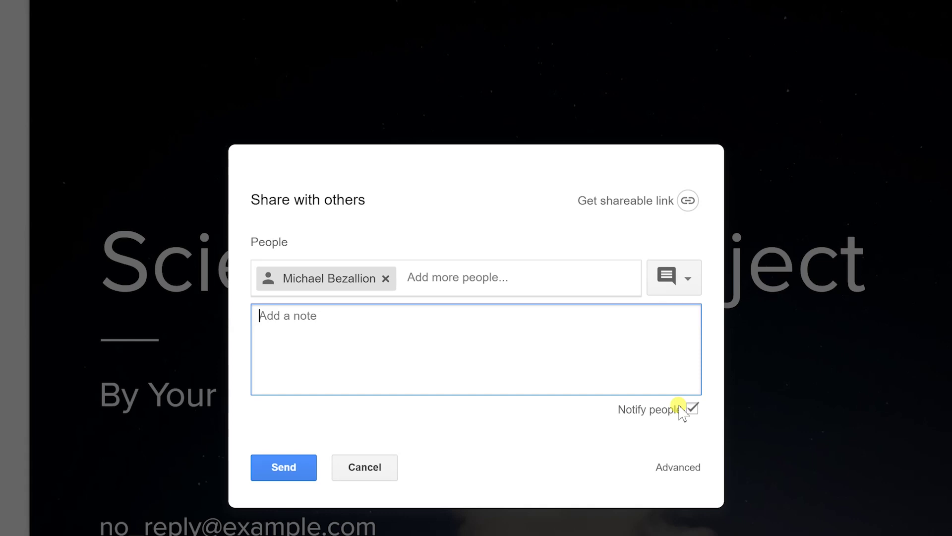
pyautogui.click(385, 277)
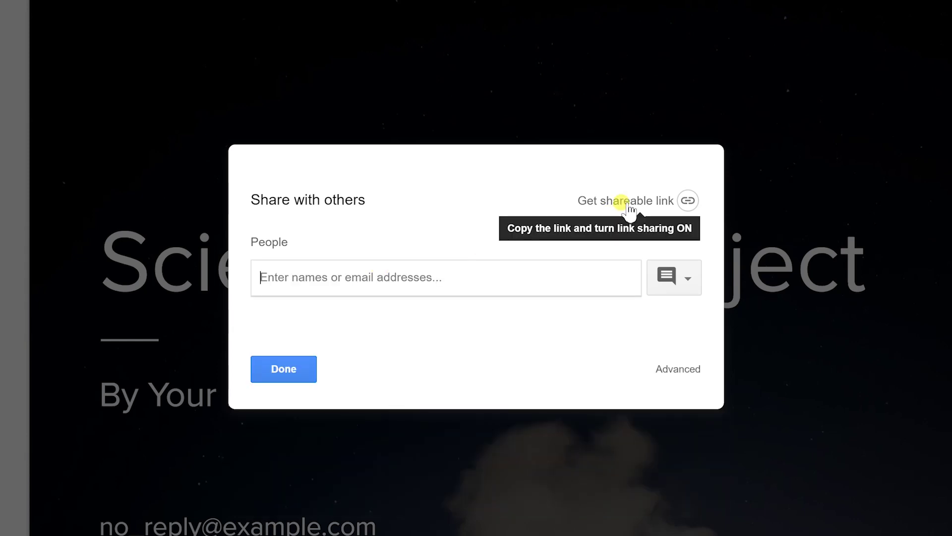
# Turn on link sharing with the link copied and bring up the Advanced link sharing options
pyautogui.click(625, 202)
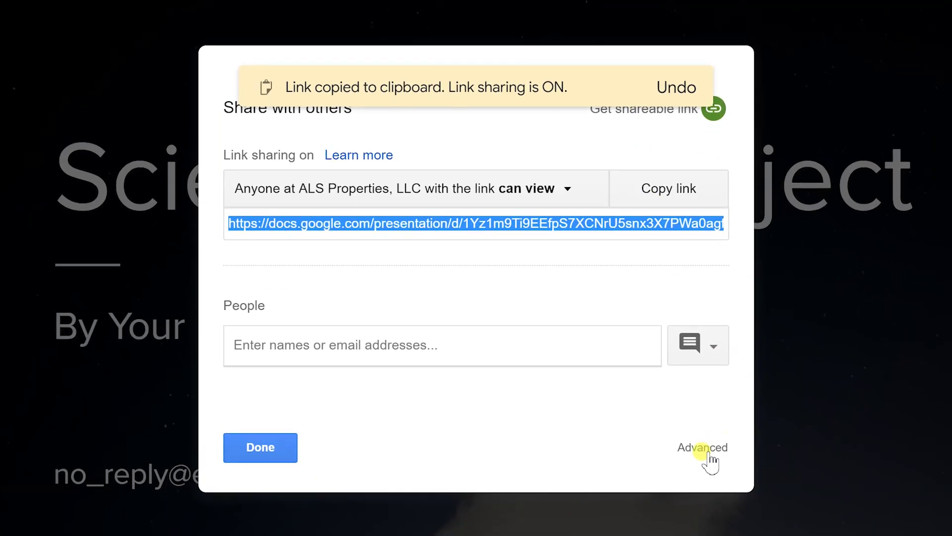
pyautogui.click(708, 452)
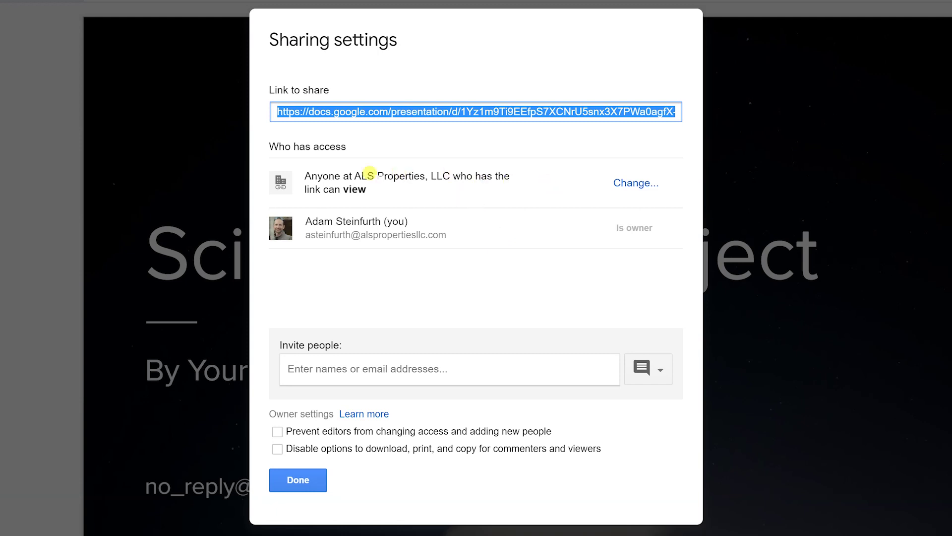
pyautogui.moveTo(367, 176); pyautogui.dragTo(455, 176)
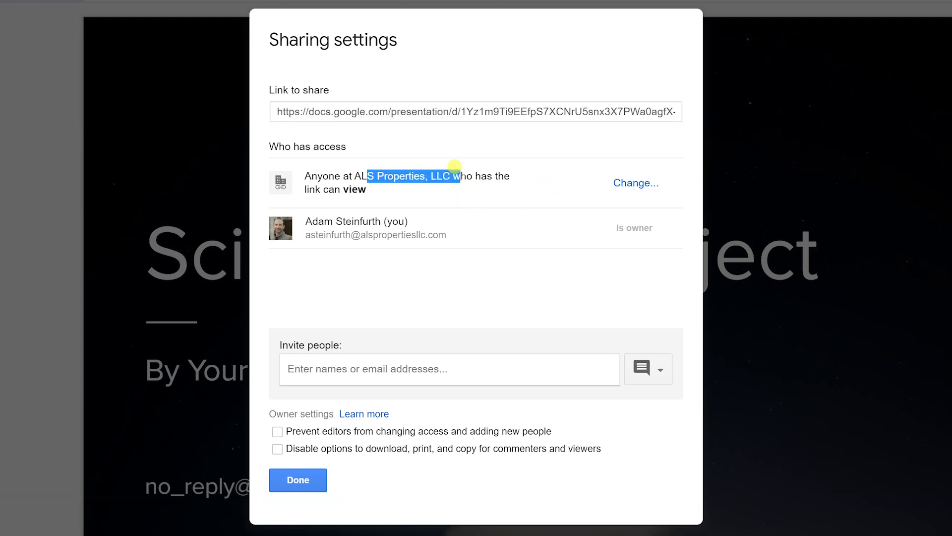
pyautogui.click(622, 183)
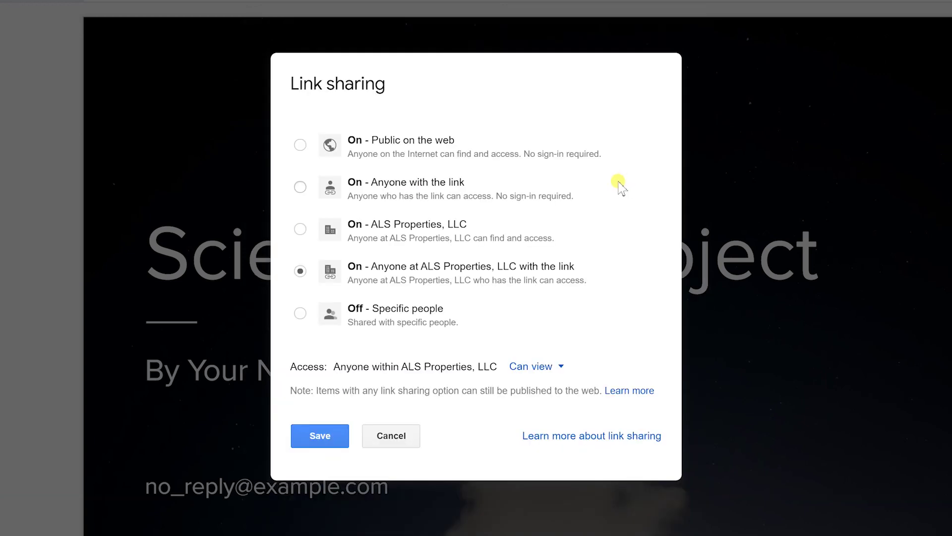
# Step through the link sharing choices and settle on On - Anyone with the link
pyautogui.click(388, 319)
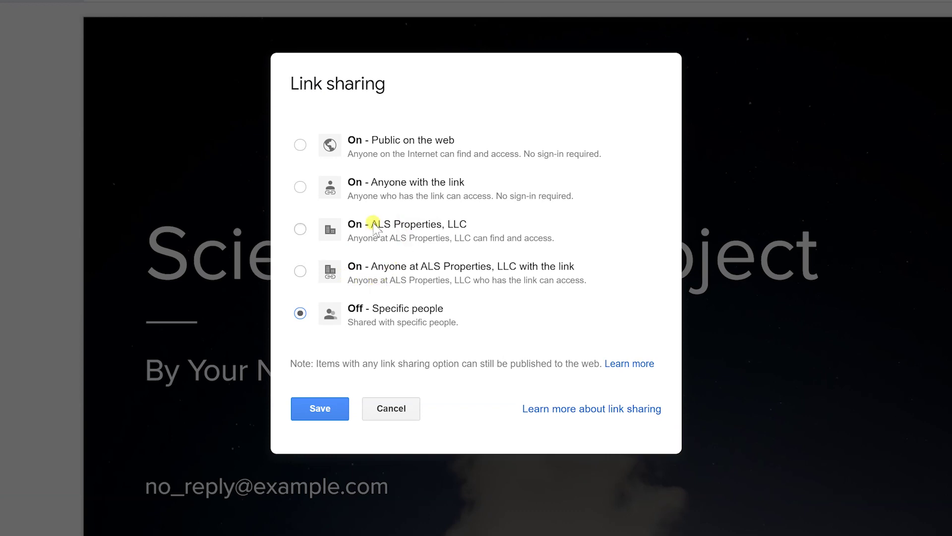
pyautogui.click(359, 276)
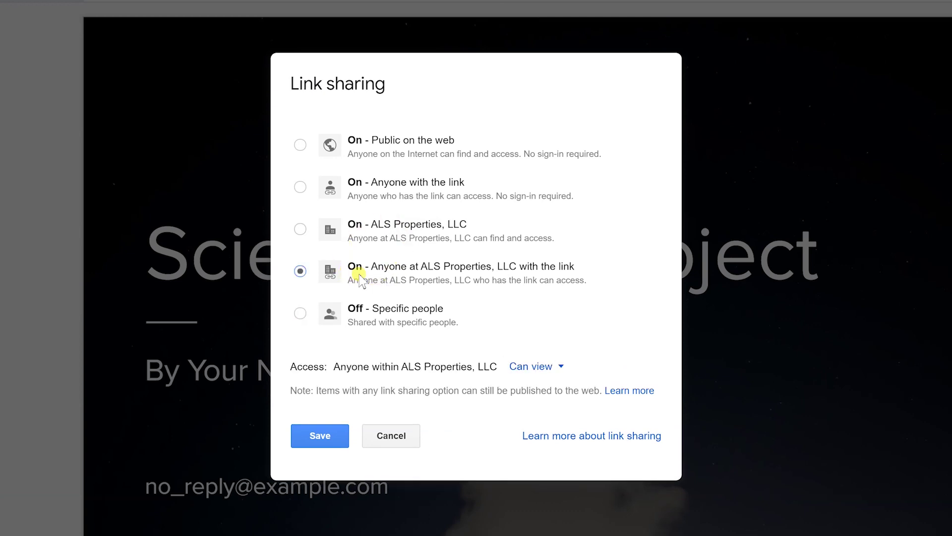
pyautogui.click(371, 235)
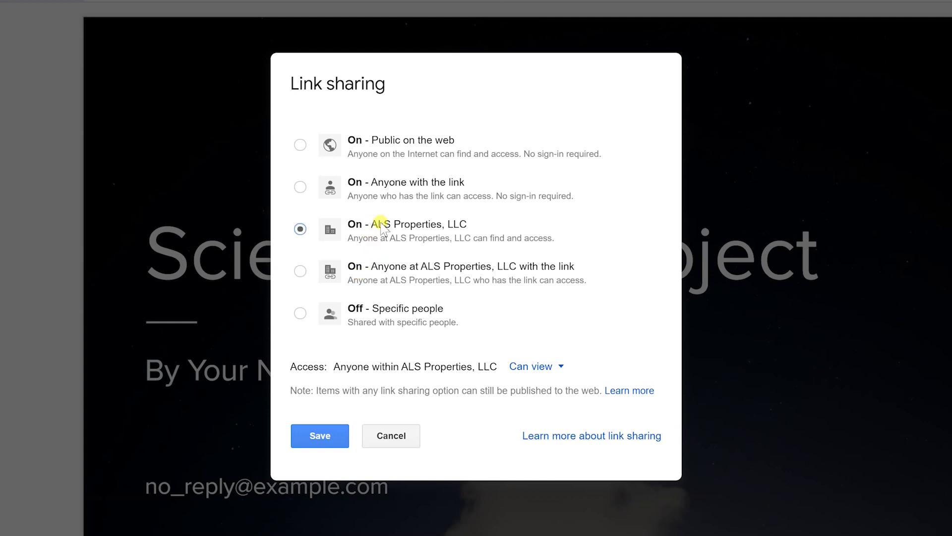
pyautogui.click(385, 191)
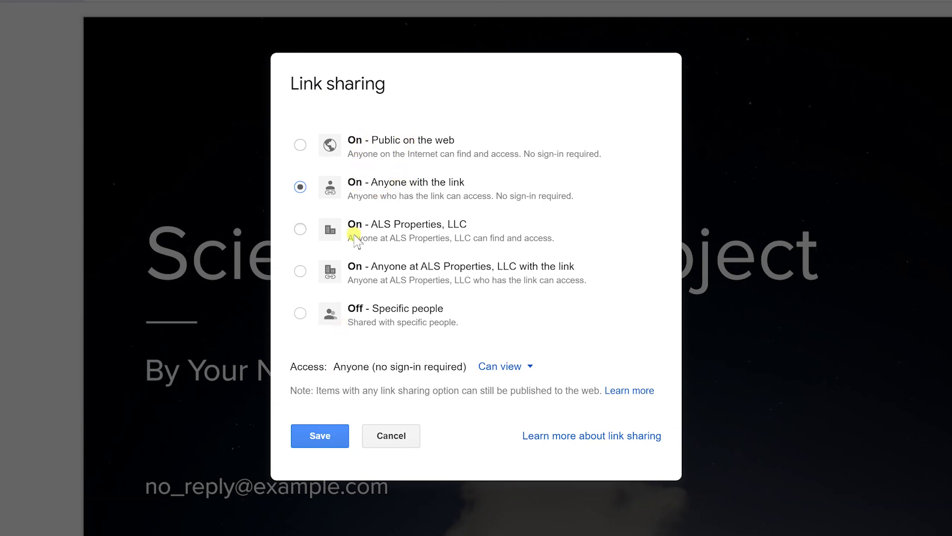
# Set link access to Can comment and save the sharing settings
pyautogui.click(512, 369)
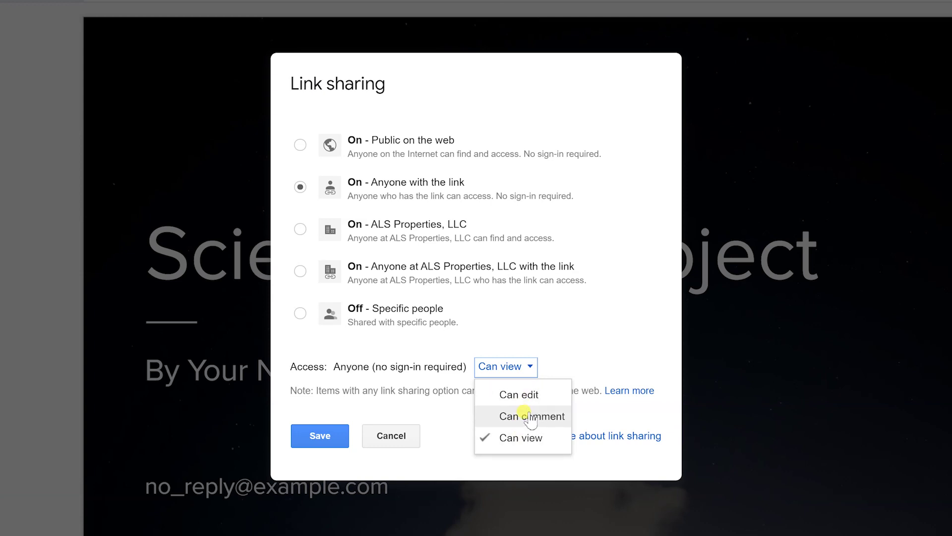
pyautogui.click(531, 417)
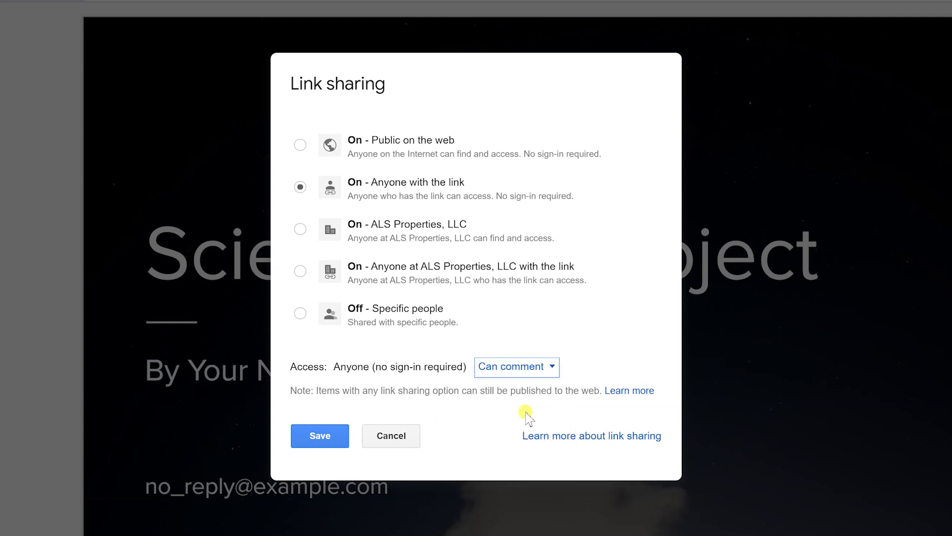
pyautogui.click(329, 438)
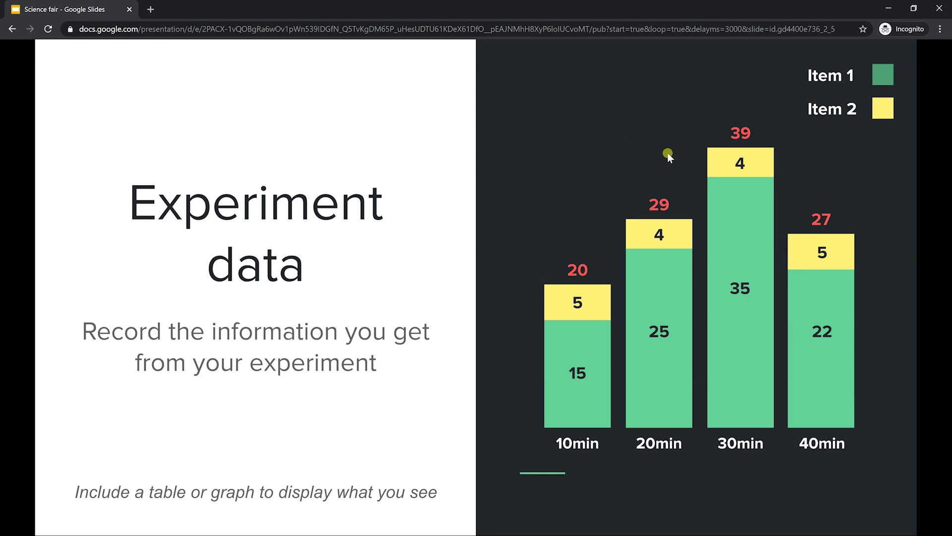
# Load the copied sharing link in the signed-out incognito window to open the deck in comment-only mode
pyautogui.click(576, 31)
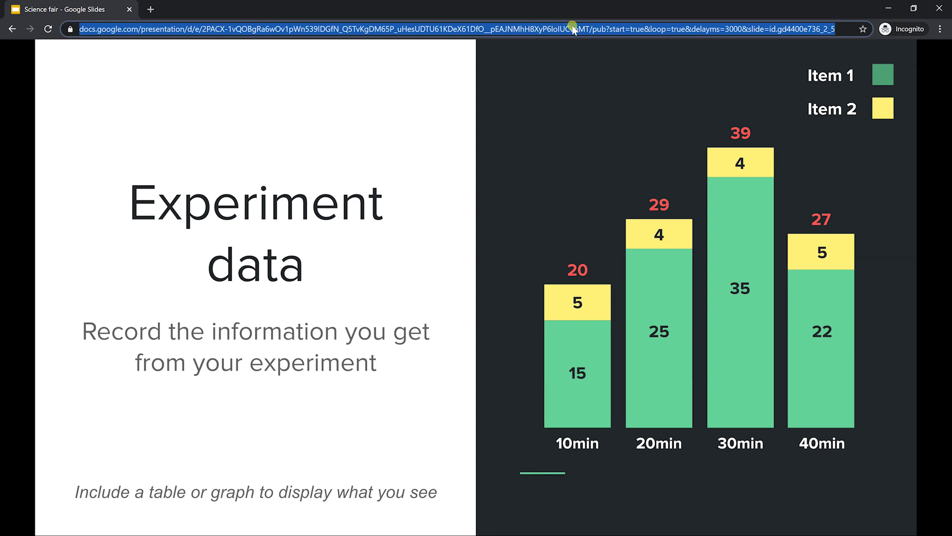
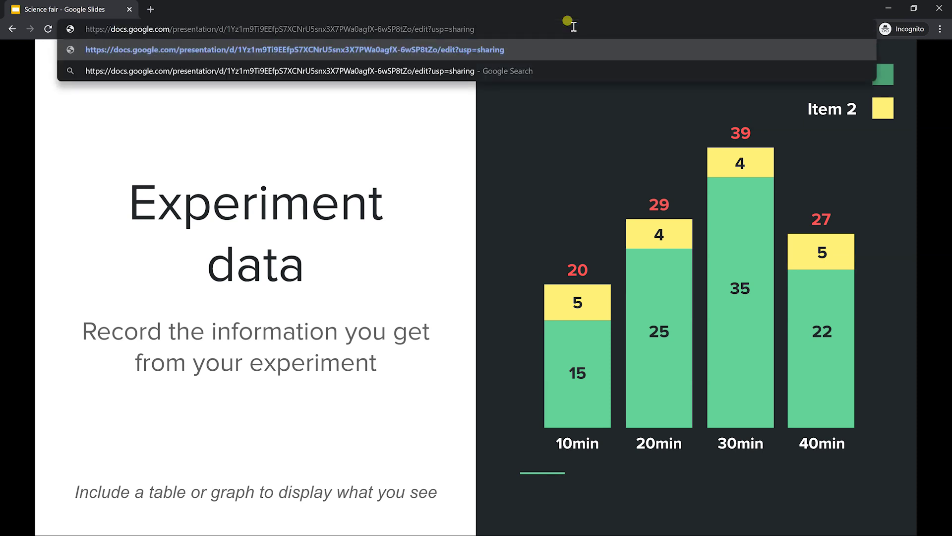
pyautogui.press('Return')
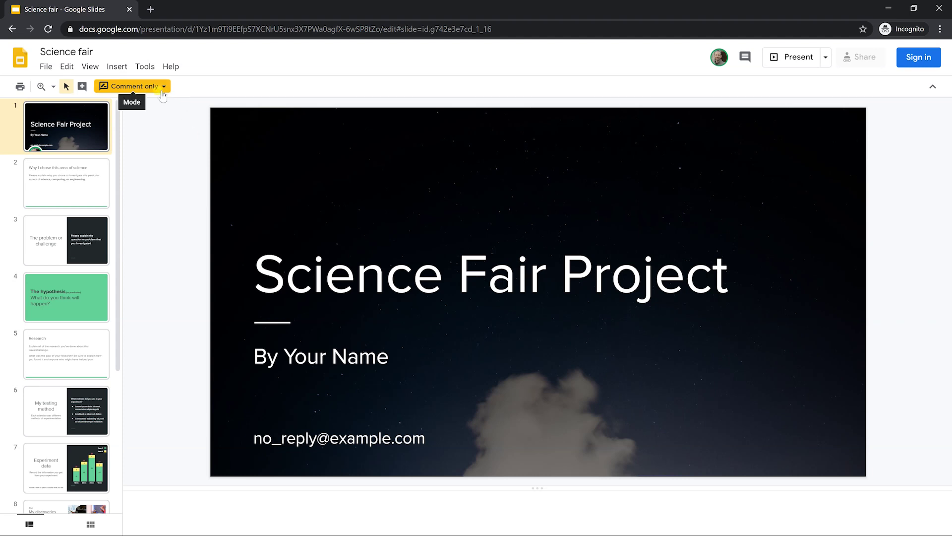
# Post an anonymous comment "this look great" on the title slide, then switch back to the owner's window
pyautogui.click(163, 88)
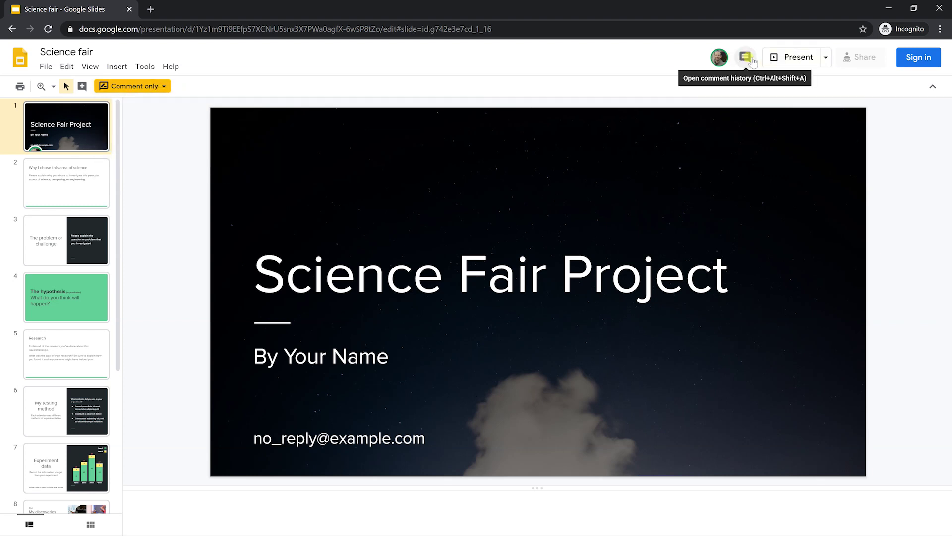
pyautogui.rightClick(705, 135)
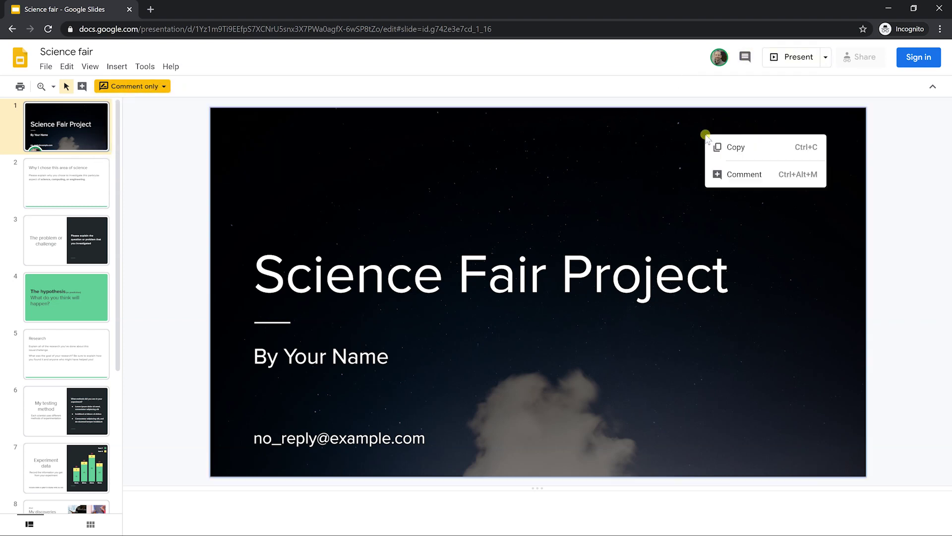
pyautogui.click(734, 174)
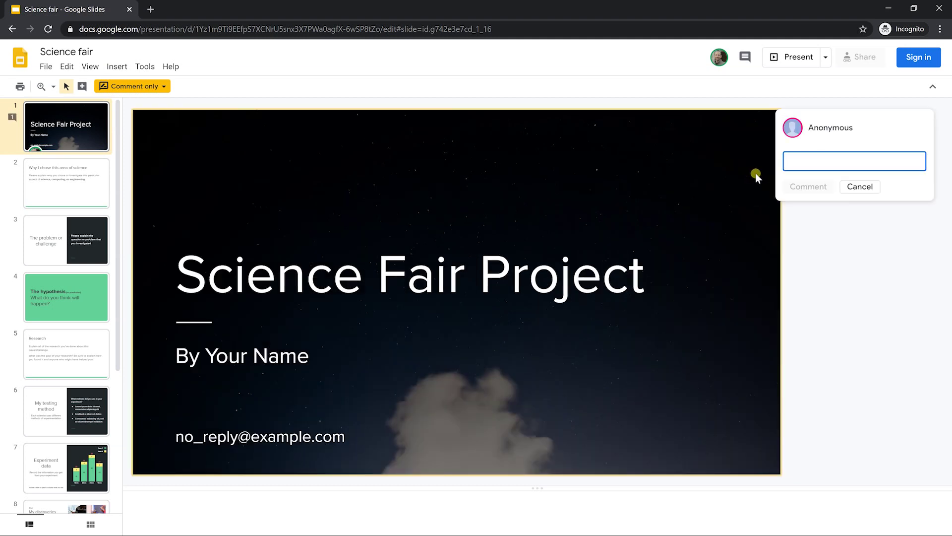
pyautogui.write('this look ')
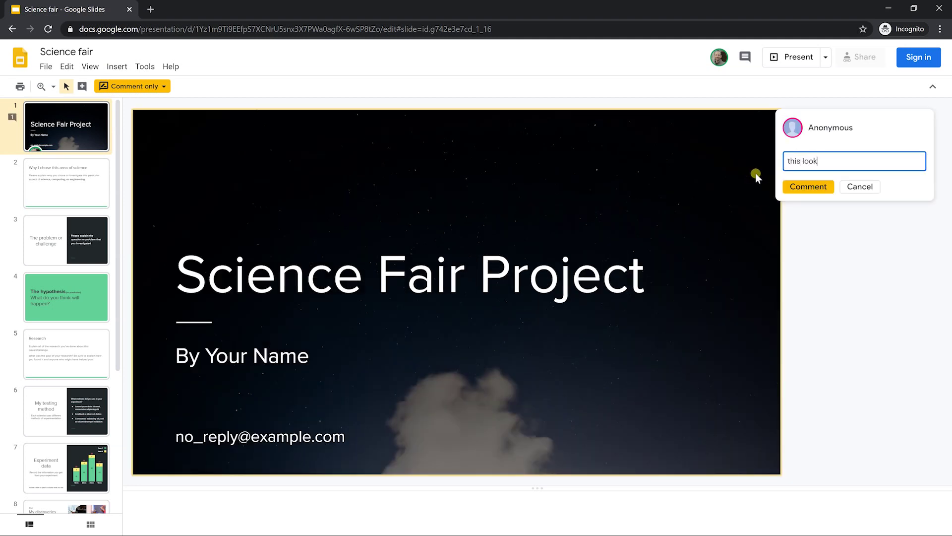
pyautogui.write('great')
pyautogui.click(805, 186)
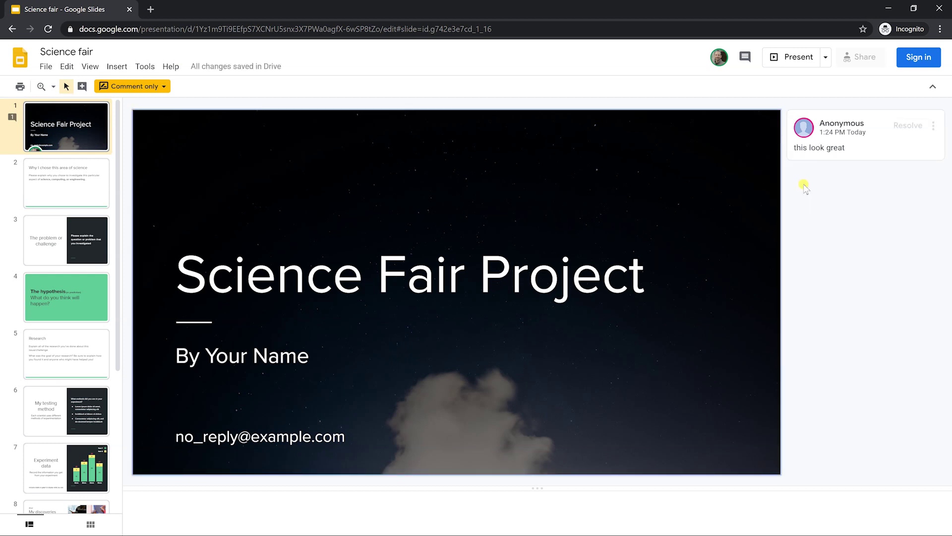
pyautogui.hotkey('alt', 'Tab')
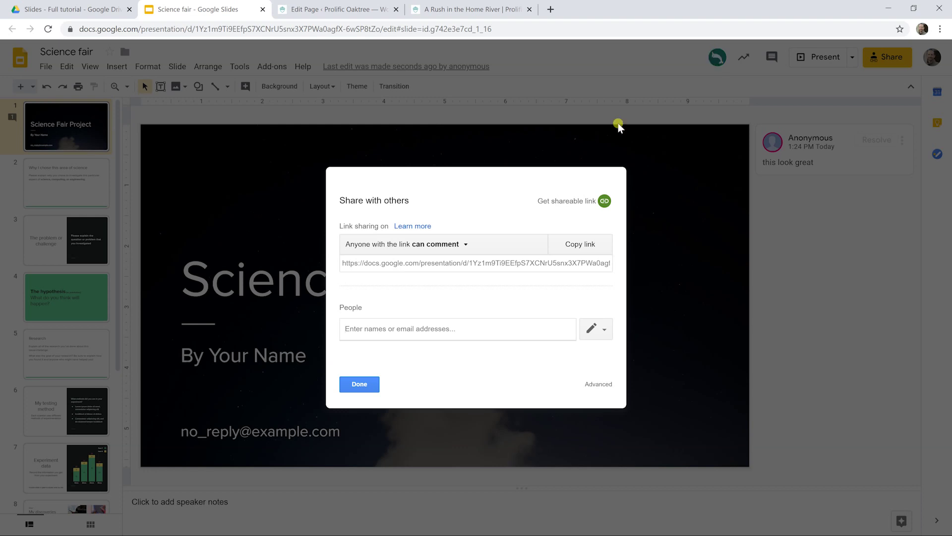
# Dismiss the Share with others dialog with Done and resolve the Anonymous "this look great" comment
pyautogui.click(359, 385)
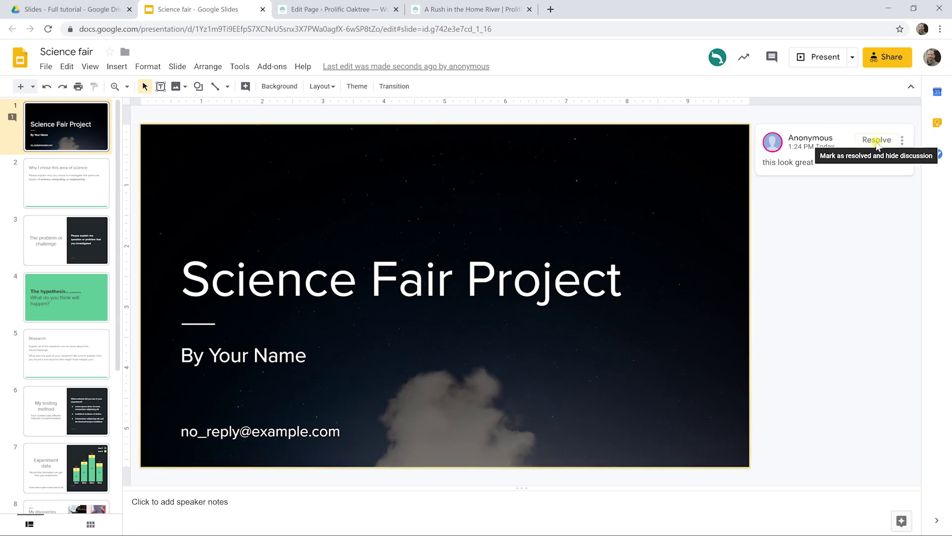
pyautogui.click(877, 142)
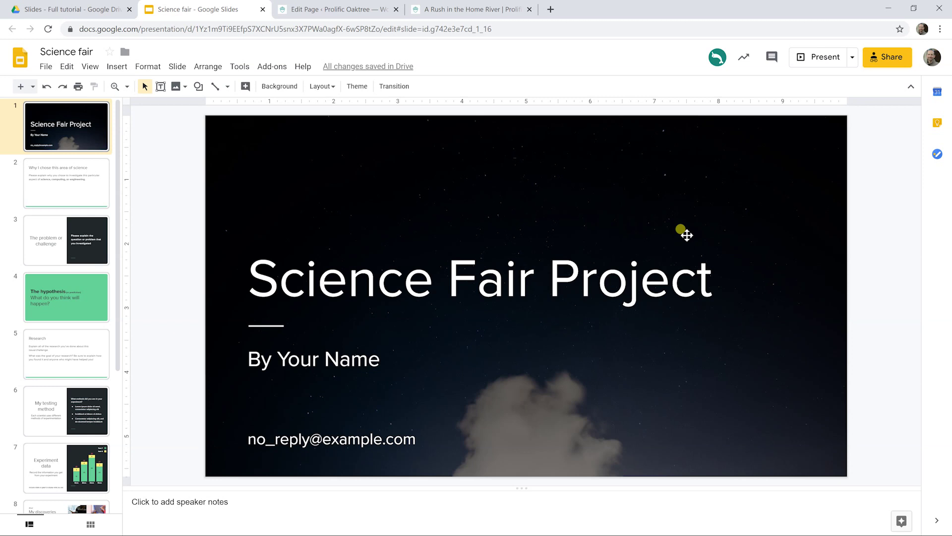